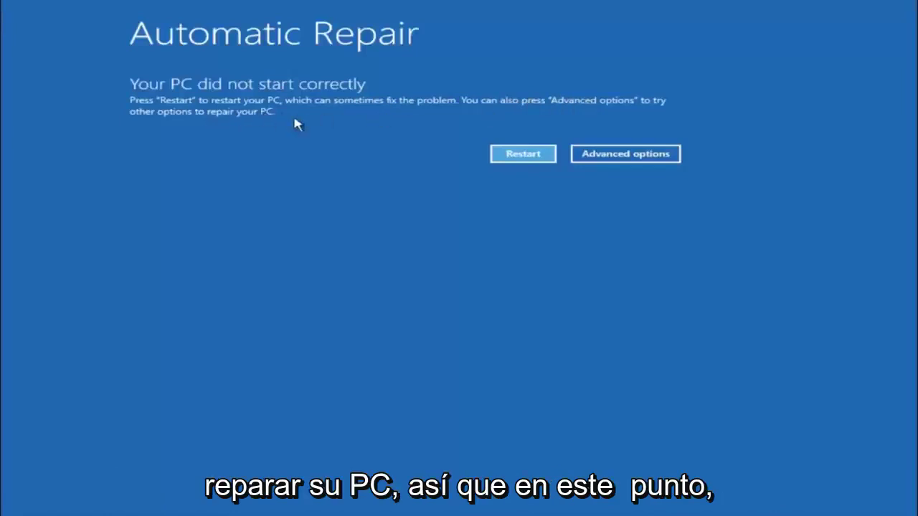
Go through Troubleshoot to the advanced recovery tools and launch System Restore.
{"action": "left_click", "coordinate": [624, 154]}
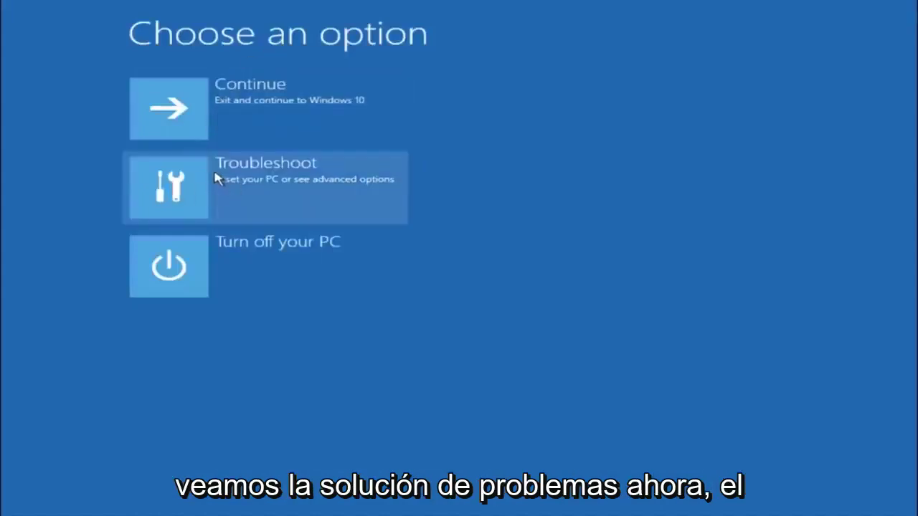
{"action": "left_click", "coordinate": [195, 185]}
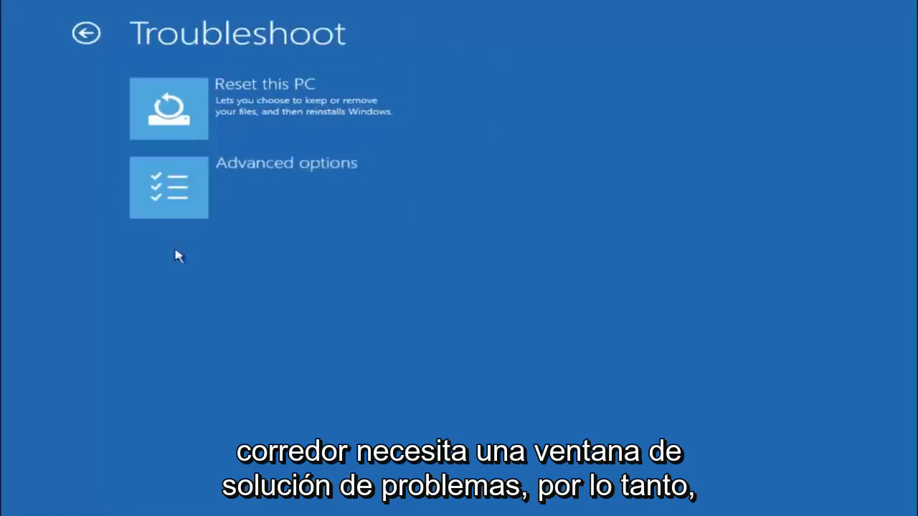
{"action": "left_click", "coordinate": [205, 194]}
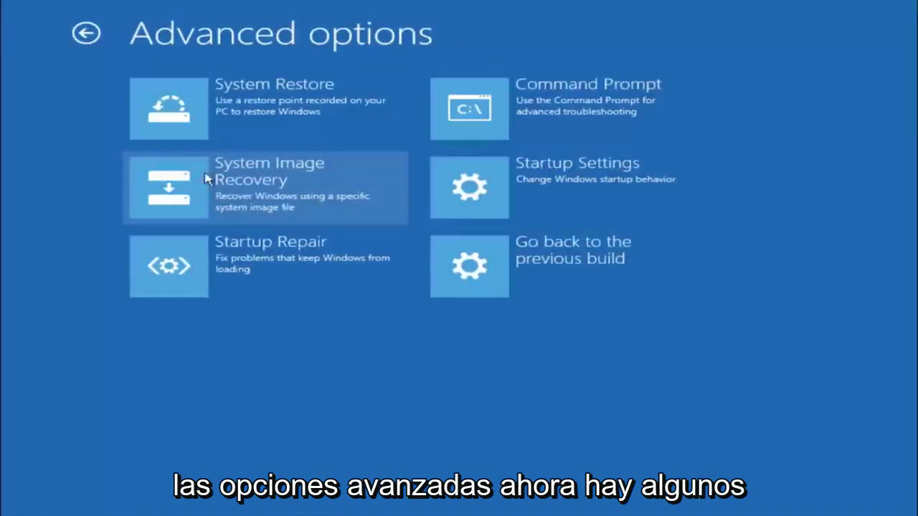
{"action": "left_click", "coordinate": [217, 113]}
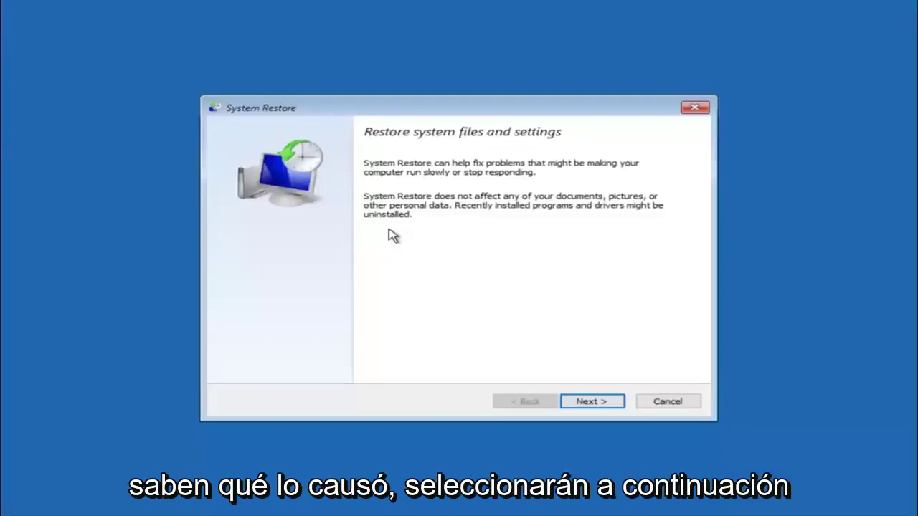
Move past the System Restore intro and select the 10/5/2016 'before update' restore point.
{"action": "left_click", "coordinate": [590, 405]}
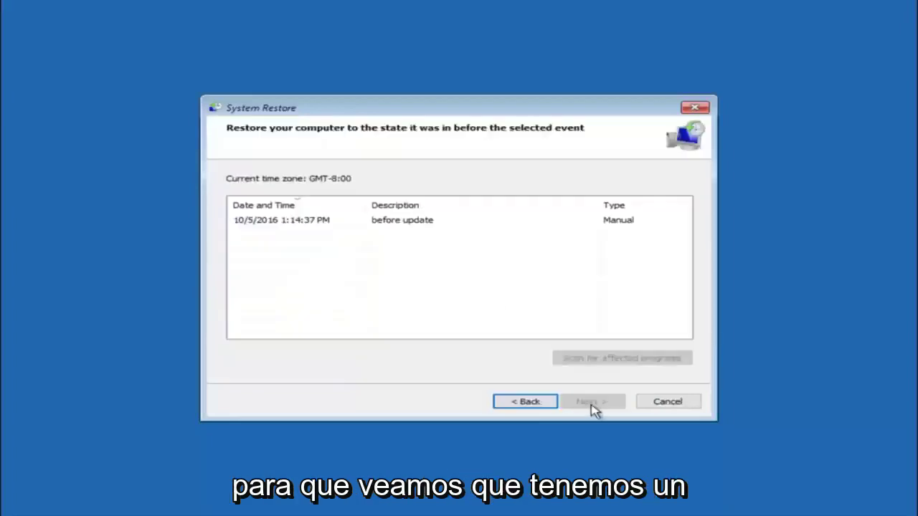
{"action": "left_click", "coordinate": [267, 225]}
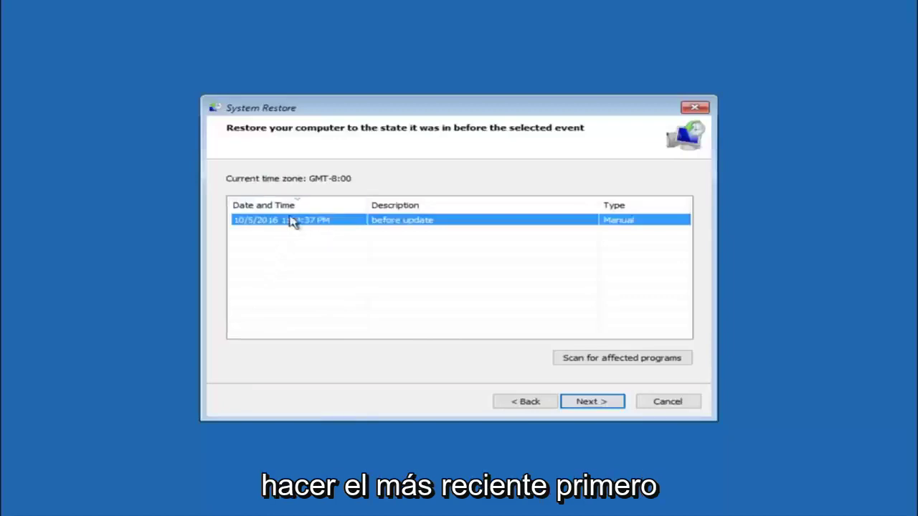
Confirm the 'before update' restore point and agree to start the uninterruptible restore.
{"action": "left_click", "coordinate": [589, 406]}
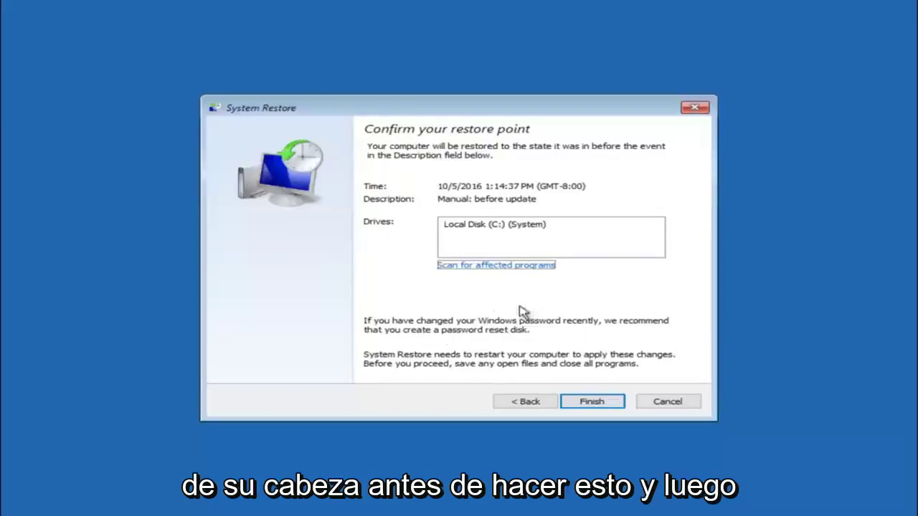
{"action": "left_click", "coordinate": [592, 404]}
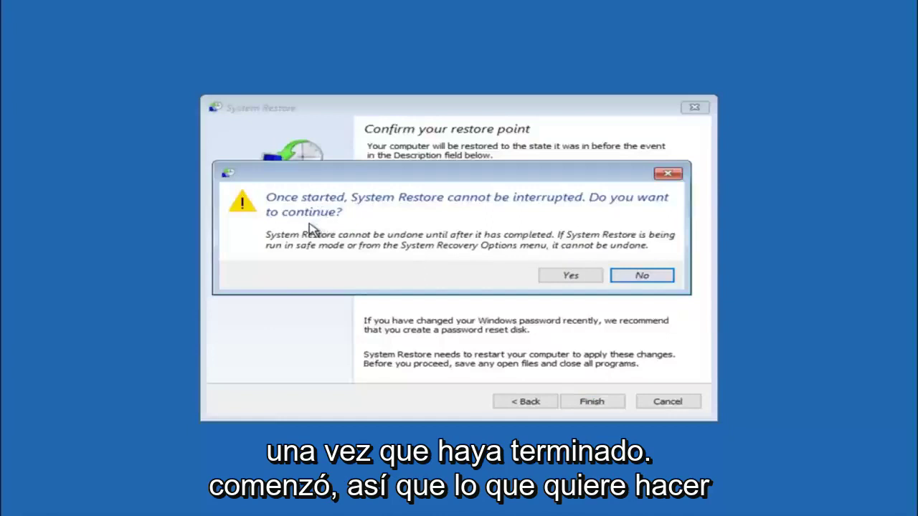
{"action": "left_click", "coordinate": [563, 279]}
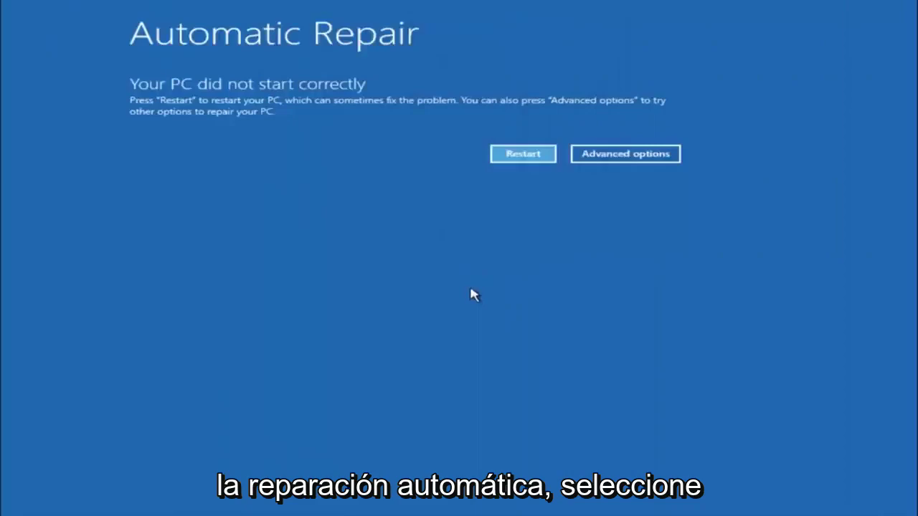
Run Startup Repair from the Troubleshoot advanced recovery tools to diagnose the PC.
{"action": "left_click", "coordinate": [613, 155]}
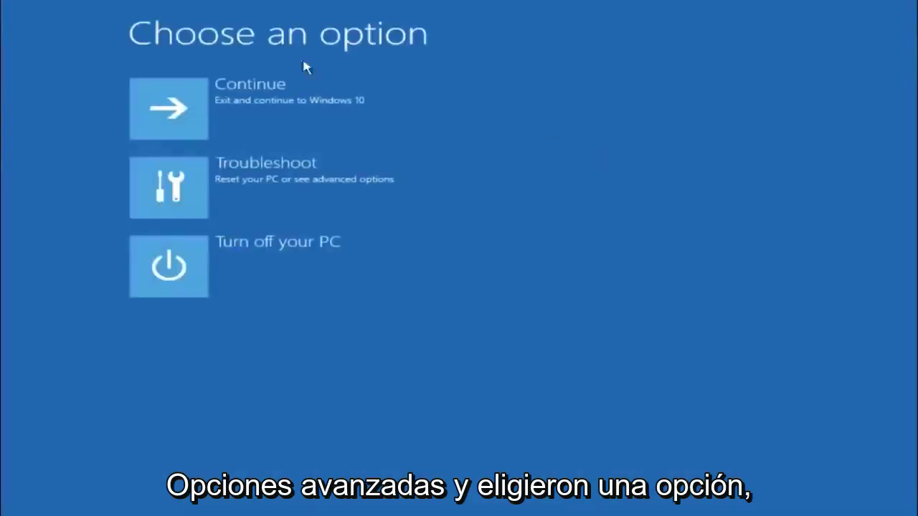
{"action": "left_click", "coordinate": [259, 180]}
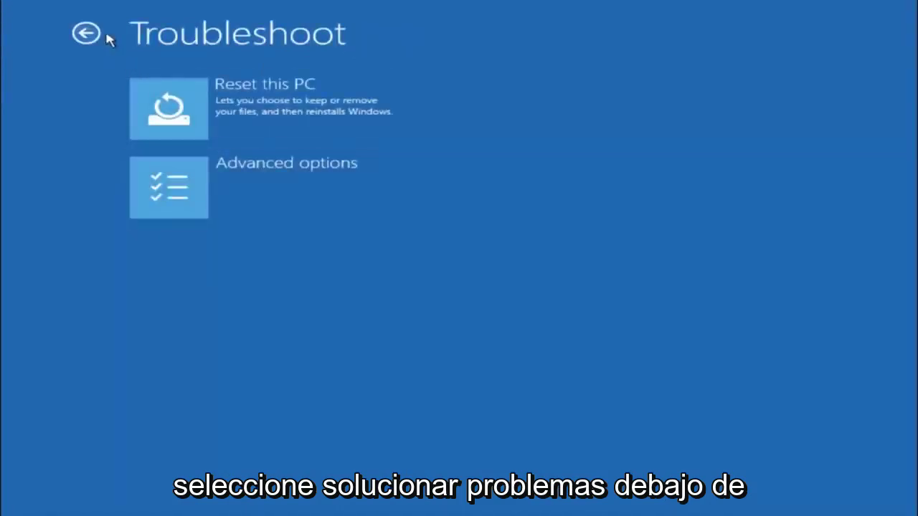
{"action": "left_click", "coordinate": [226, 190]}
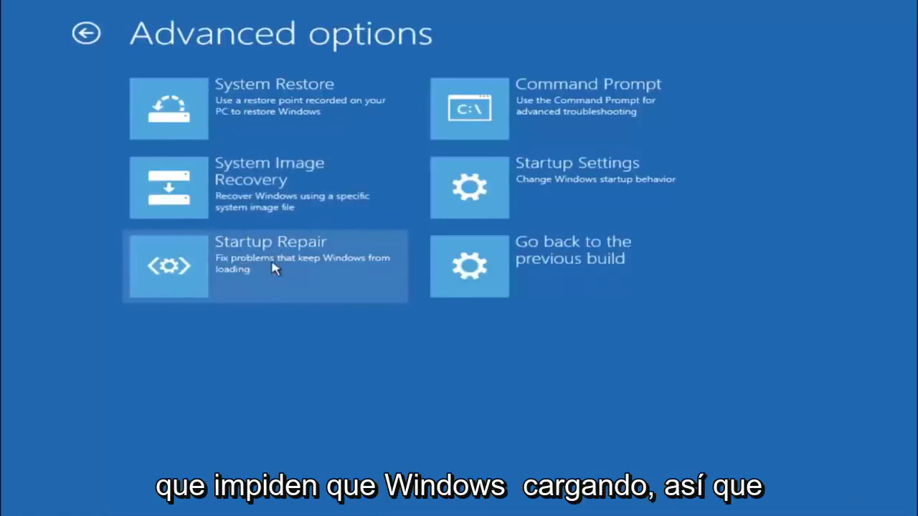
{"action": "left_click", "coordinate": [173, 272]}
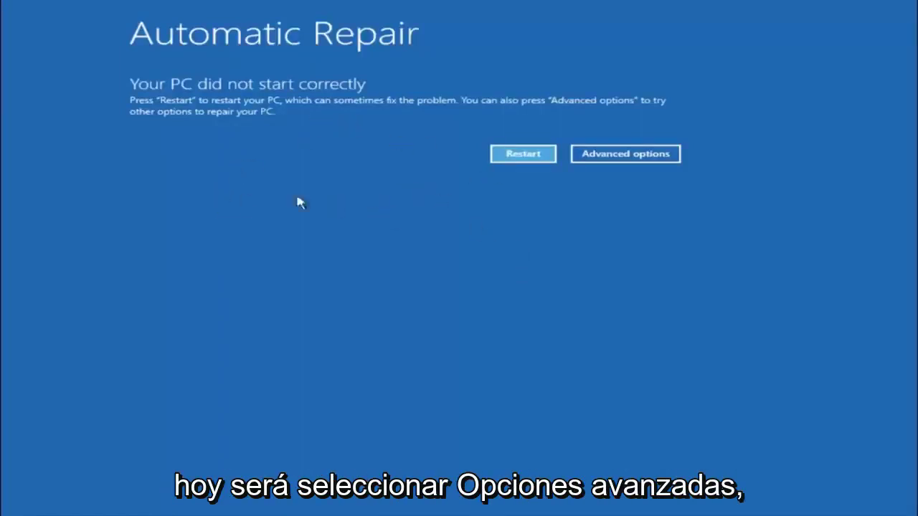
Open the administrator Command Prompt from the Troubleshoot advanced recovery tools.
{"action": "left_click", "coordinate": [613, 153]}
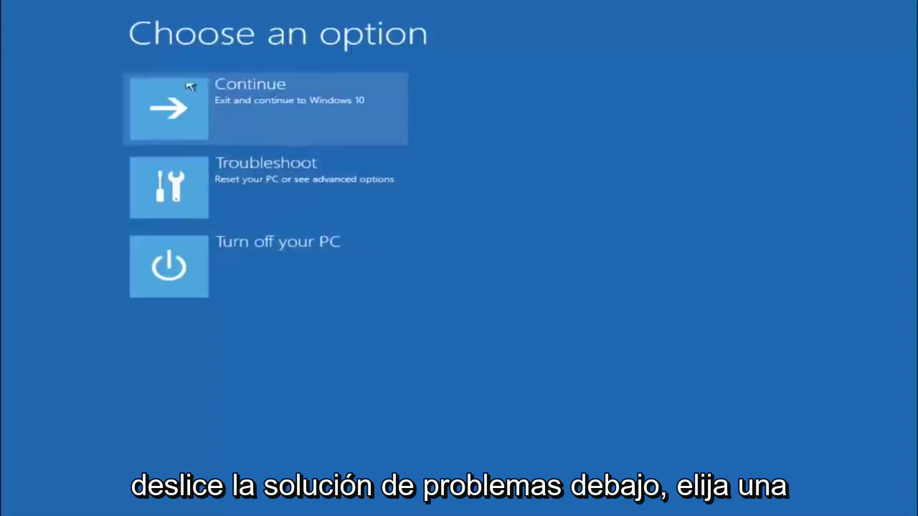
{"action": "left_click", "coordinate": [177, 195]}
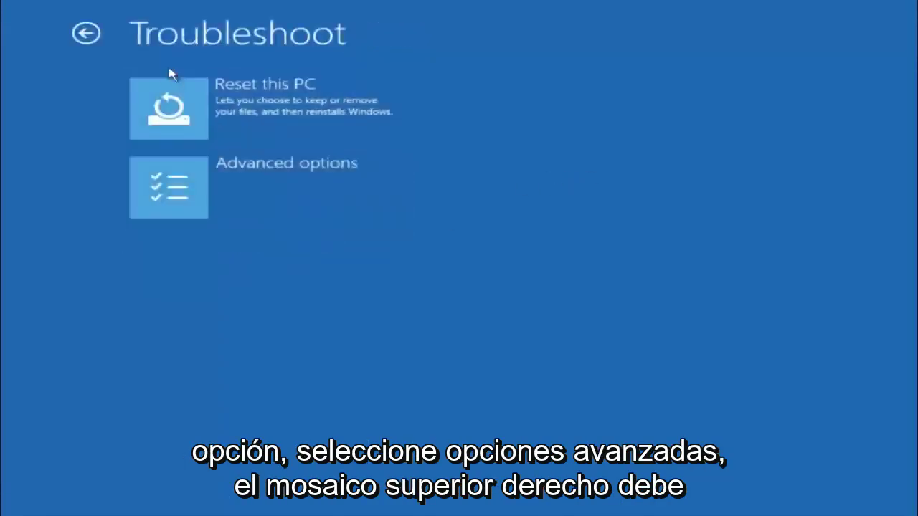
{"action": "left_click", "coordinate": [216, 180]}
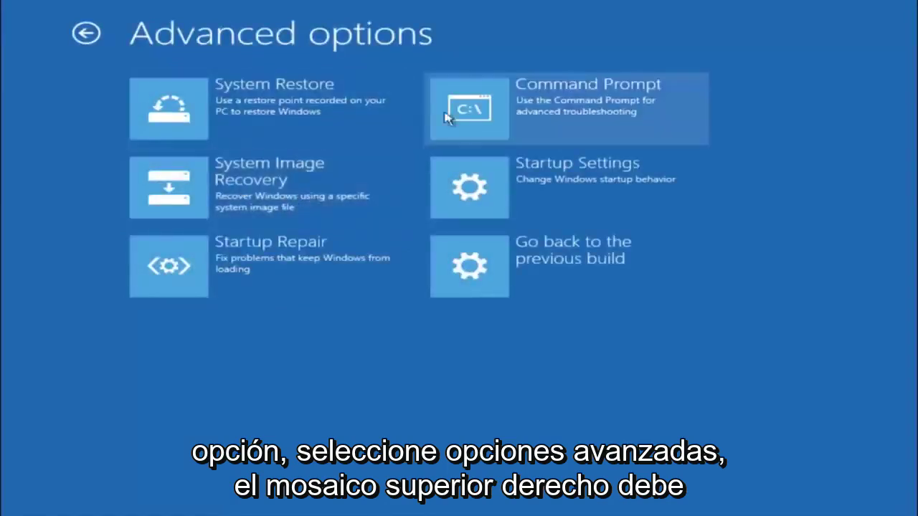
{"action": "left_click", "coordinate": [545, 118]}
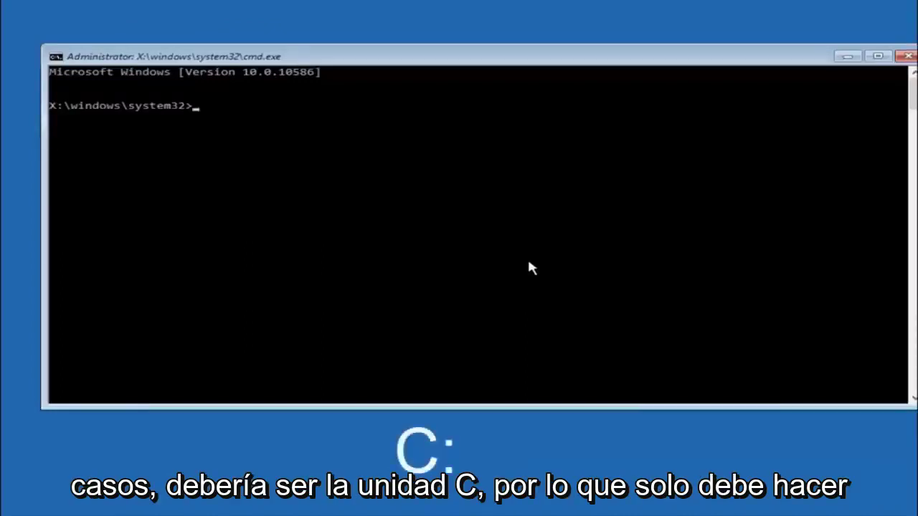
{"action": "type", "text": "c:"}
Switch to drive C:, list its folders with dir, and change to \windows\system32\config.
{"action": "key", "text": "Return"}
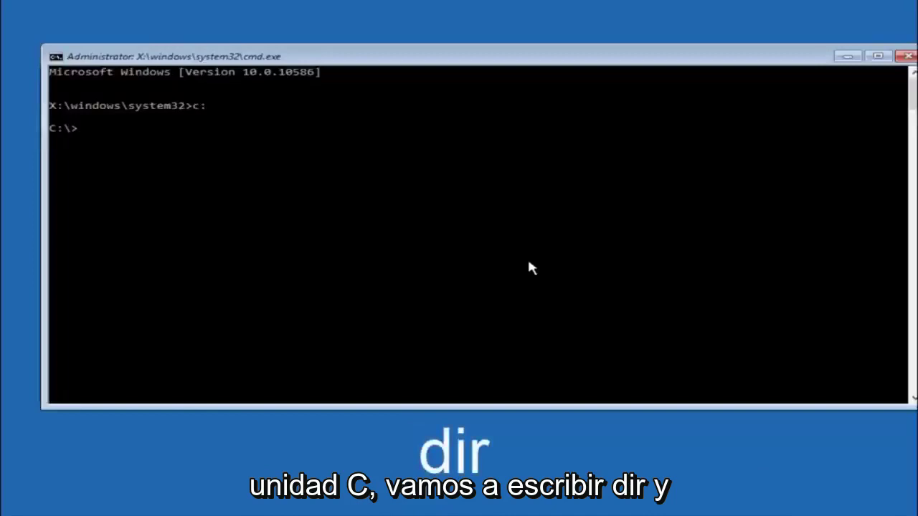
{"action": "type", "text": "dir"}
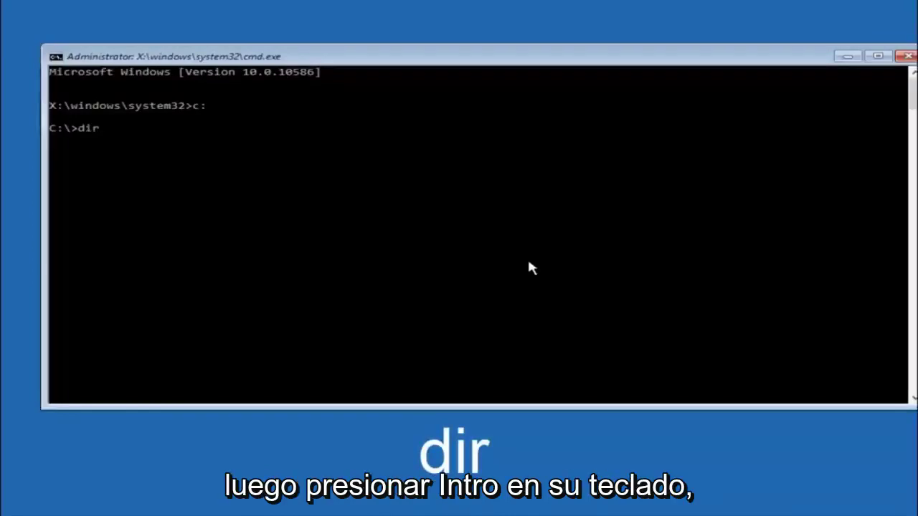
{"action": "key", "text": "Return"}
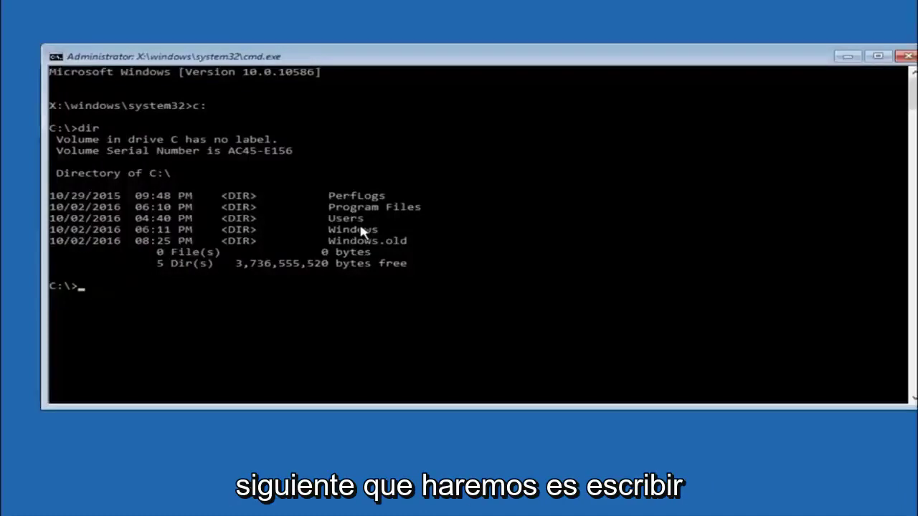
{"action": "type", "text": "cd"}
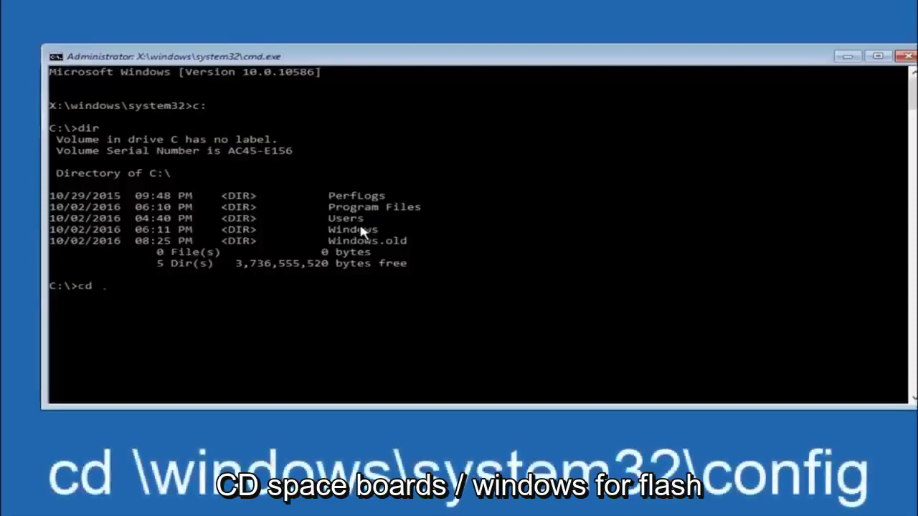
{"action": "type", "text": " \\windows"}
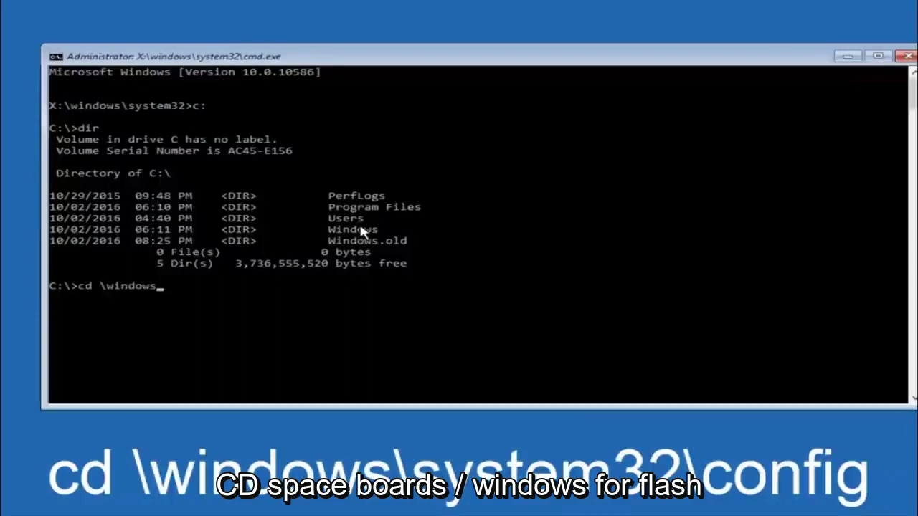
{"action": "type", "text": "\\syst"}
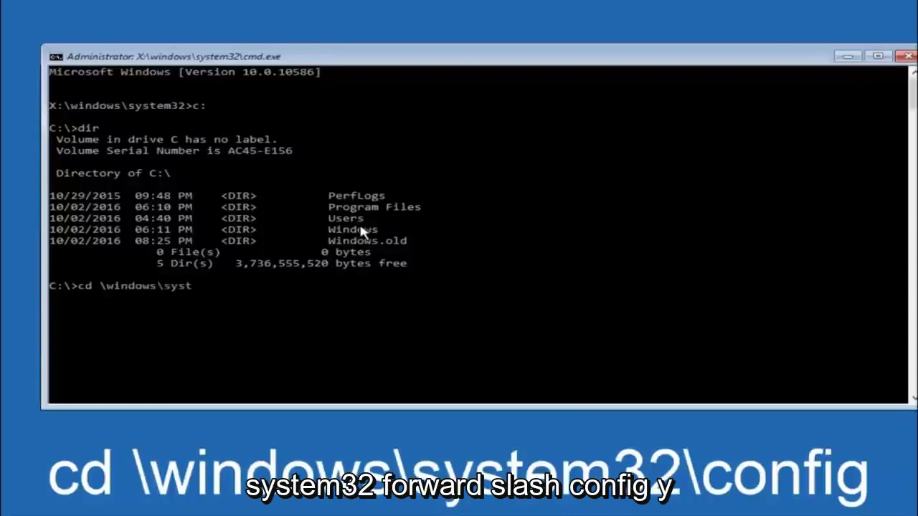
{"action": "type", "text": "em32"}
{"action": "type", "text": "\\config"}
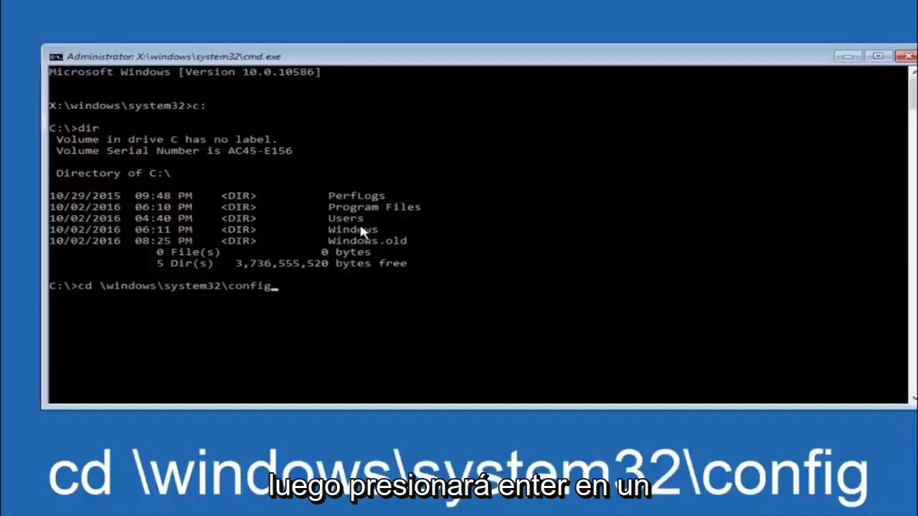
{"action": "key", "text": "Return"}
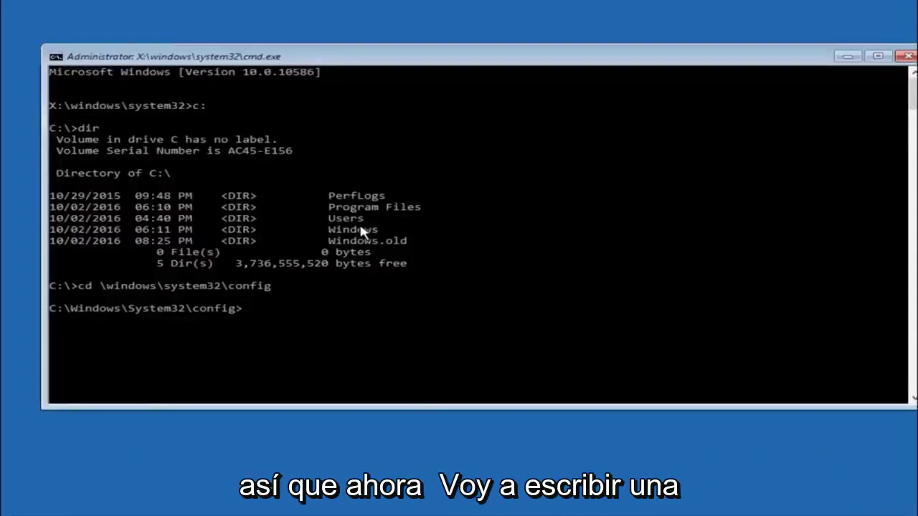
Make a 'backup' folder with md and copy all config files into it using copy *.* backup.
{"action": "type", "text": "md "}
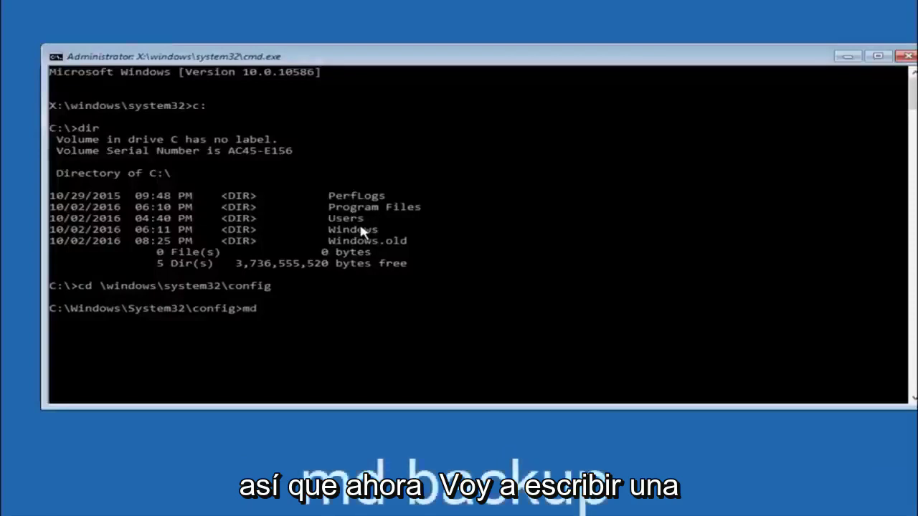
{"action": "type", "text": "backup"}
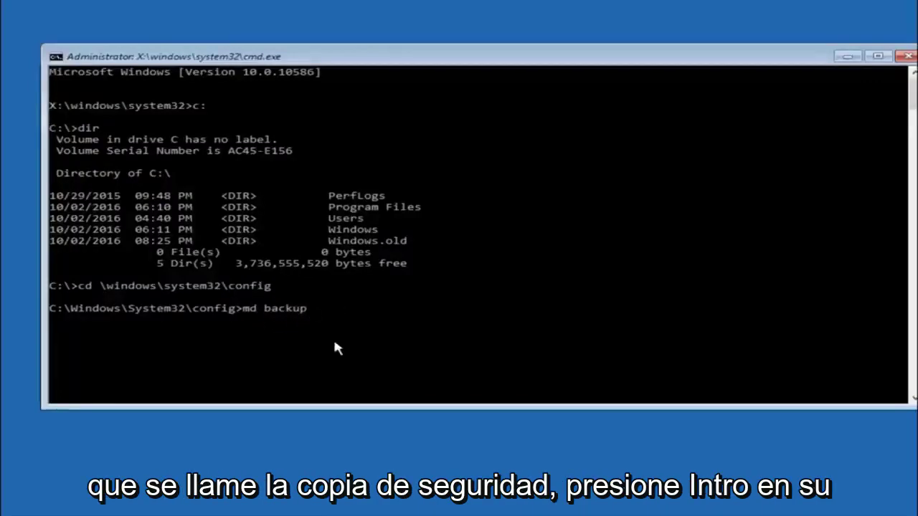
{"action": "key", "text": "Return"}
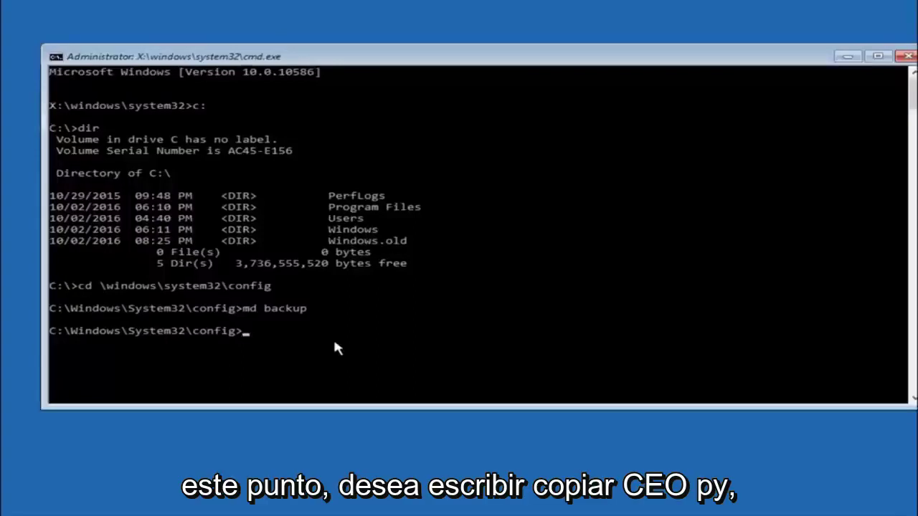
{"action": "type", "text": "copy "}
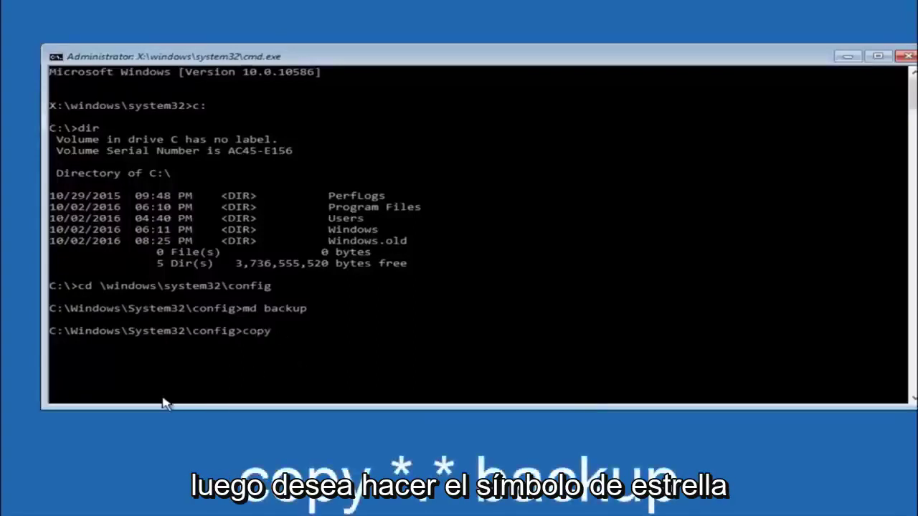
{"action": "type", "text": "*"}
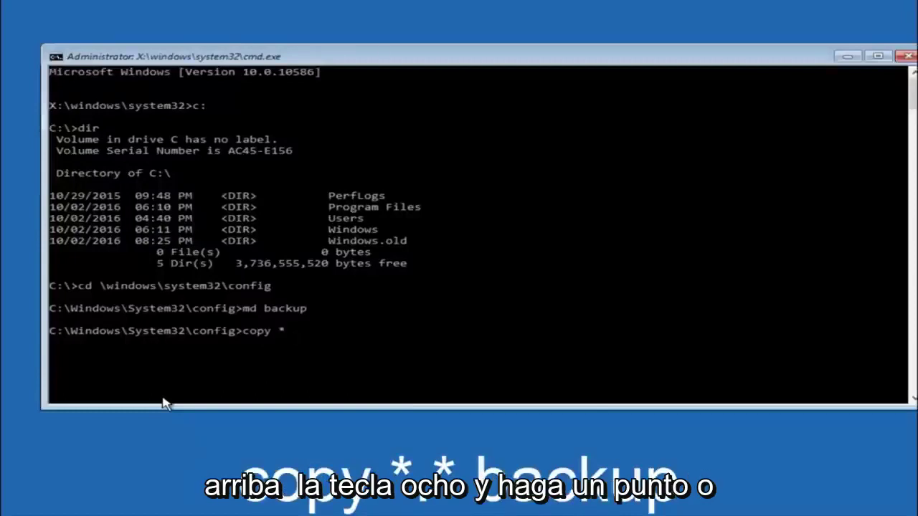
{"action": "type", "text": "."}
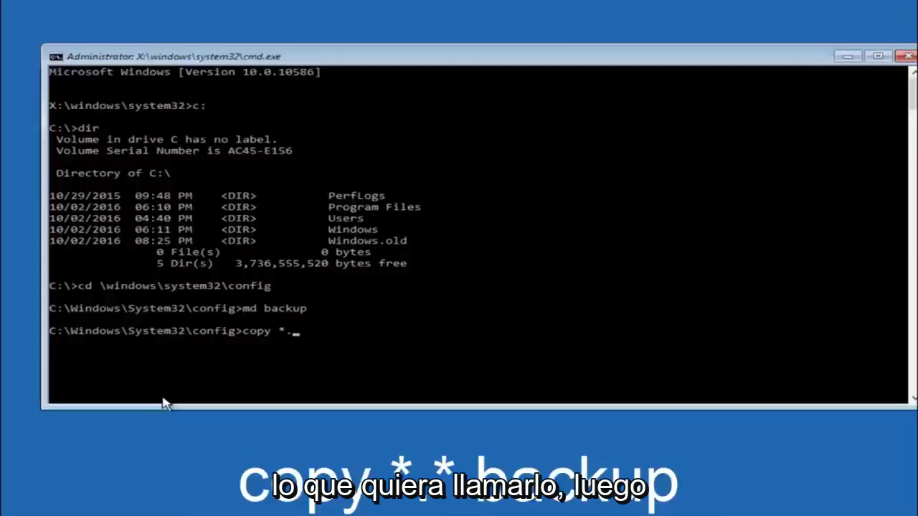
{"action": "type", "text": "*"}
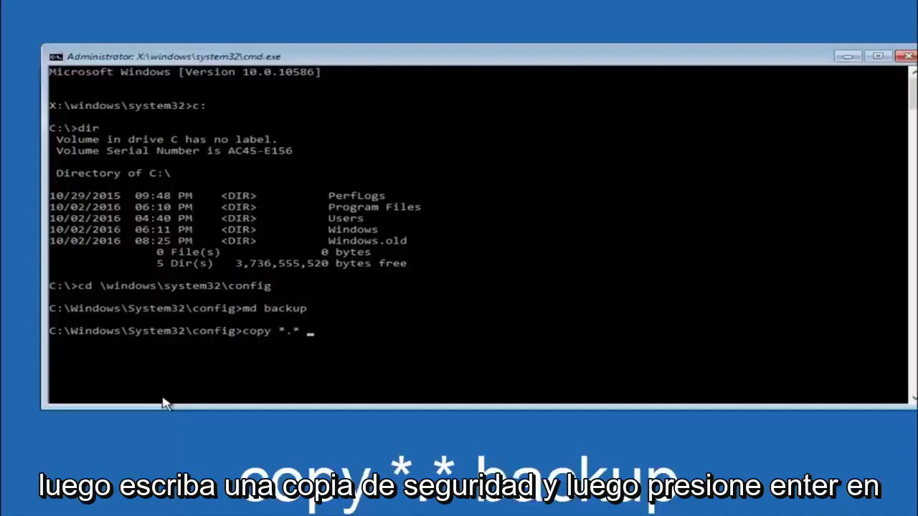
{"action": "type", "text": " back"}
{"action": "type", "text": "up"}
{"action": "key", "text": "Return"}
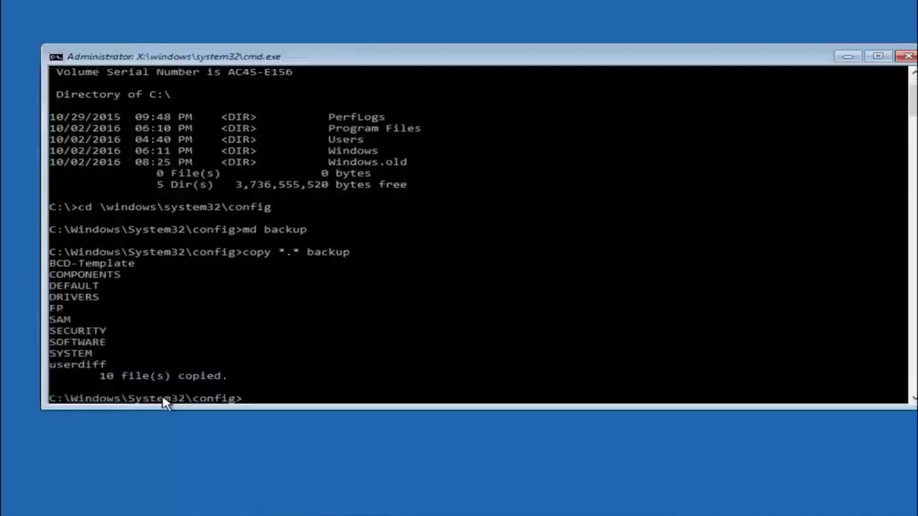
Change into the regback folder and list its five zero-byte hive files with dir.
{"action": "type", "text": "cd"}
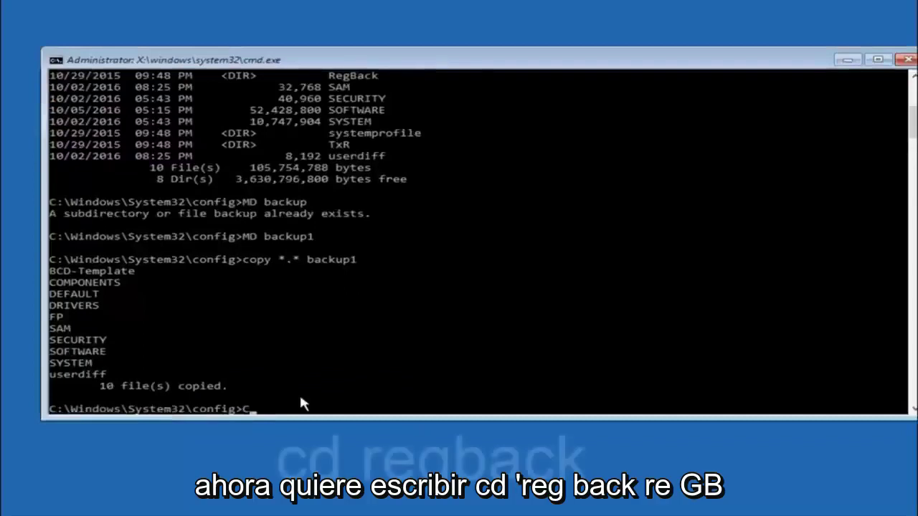
{"action": "type", "text": " r"}
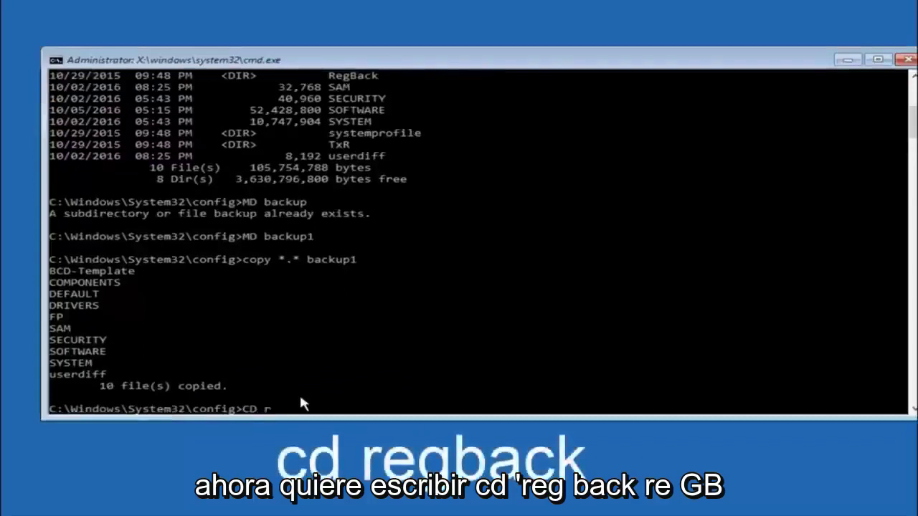
{"action": "type", "text": "eg"}
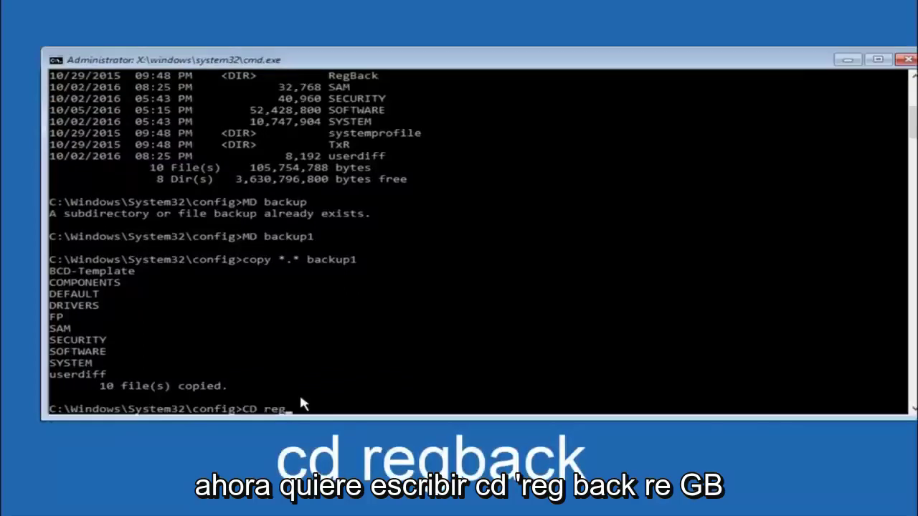
{"action": "type", "text": "back"}
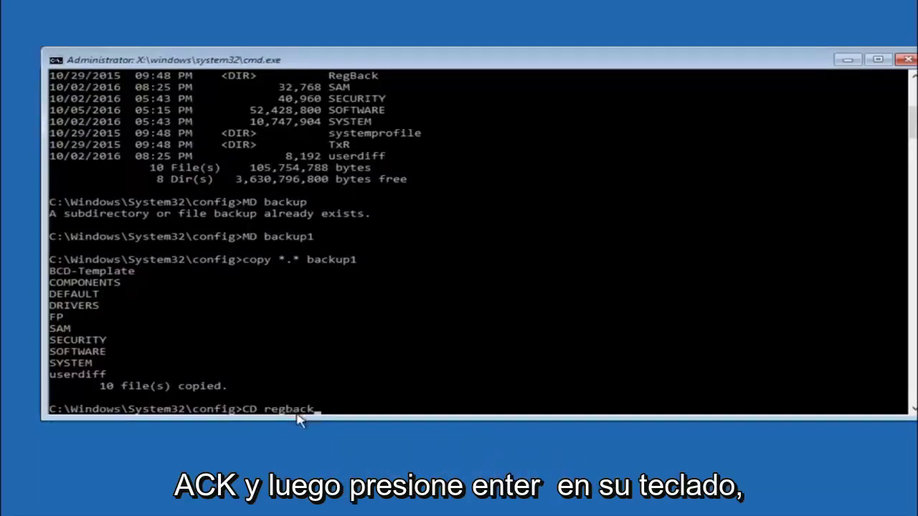
{"action": "key", "text": "Return"}
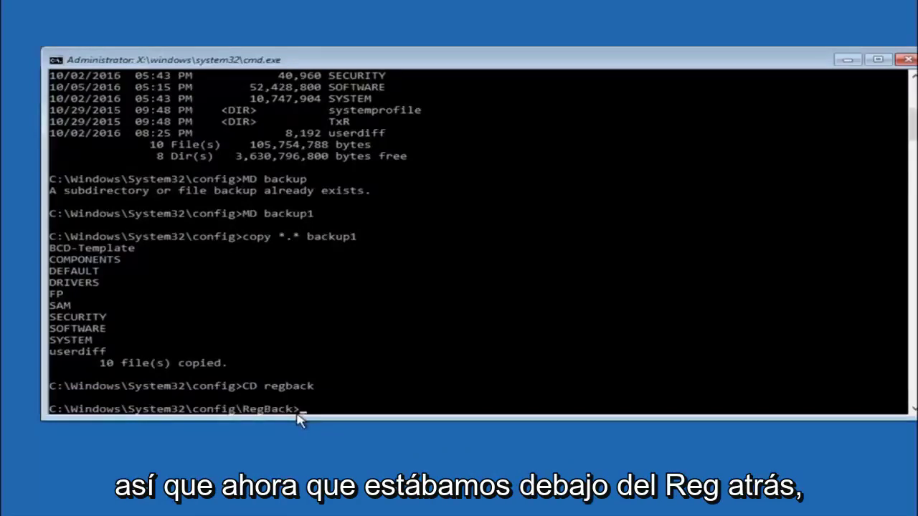
{"action": "type", "text": "d"}
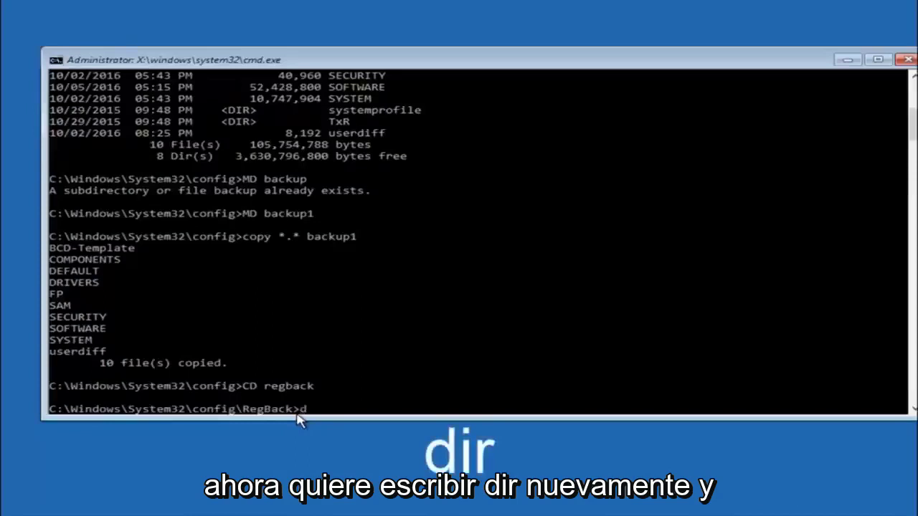
{"action": "type", "text": "ir"}
{"action": "key", "text": "Return"}
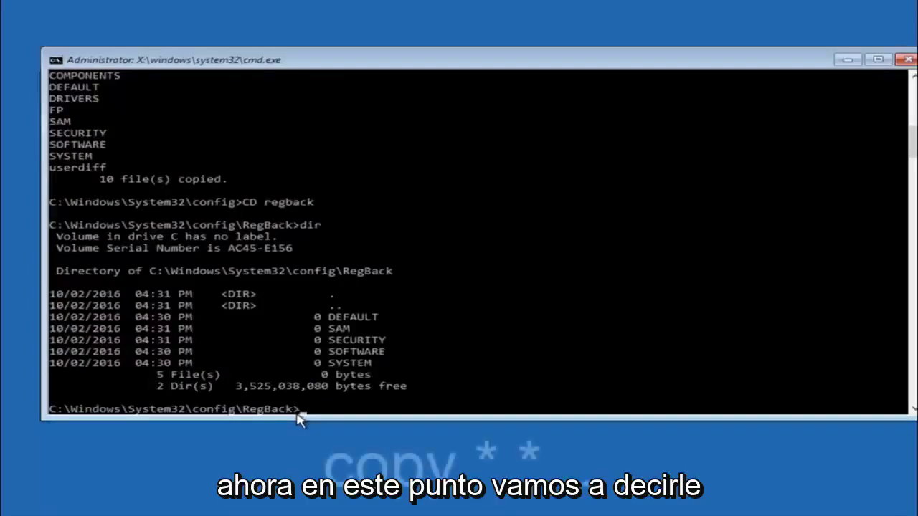
Copy the RegBack files up into the config folder with copy *.* .., answering A to overwrite all.
{"action": "type", "text": "copy"}
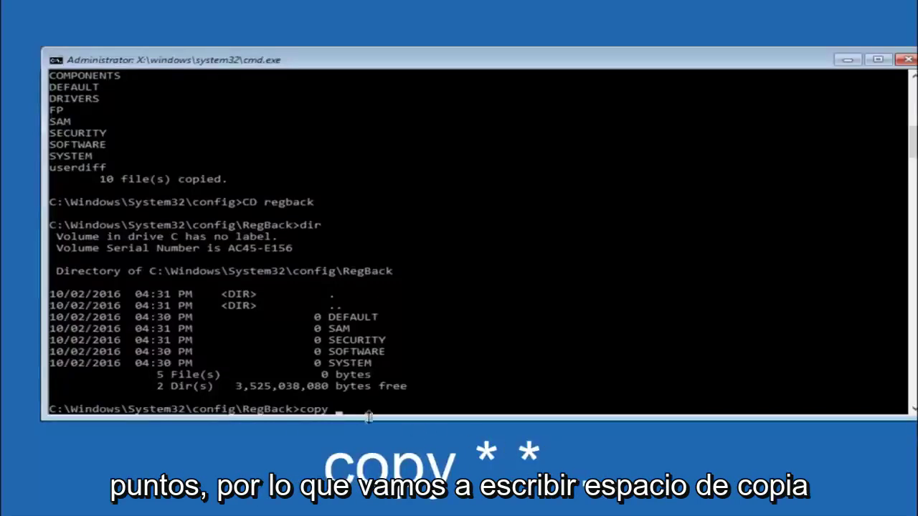
{"action": "left_click", "coordinate": [340, 410]}
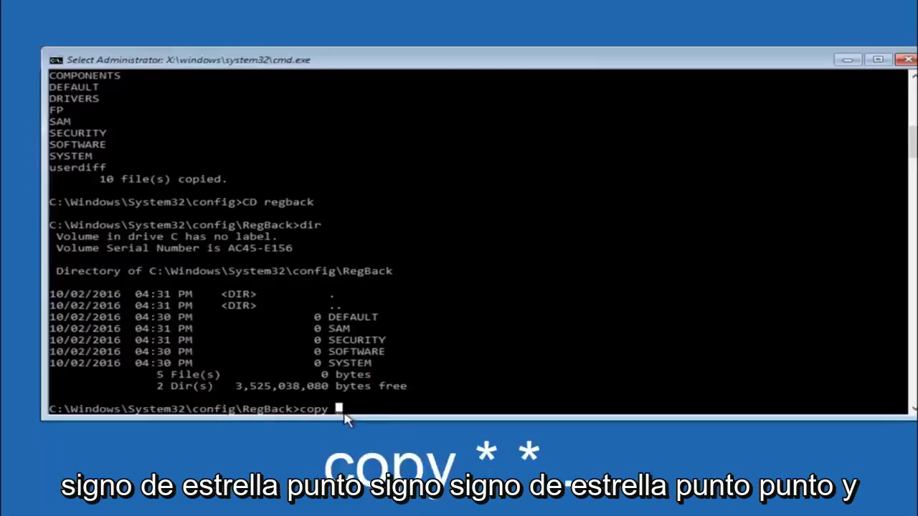
{"action": "type", "text": "*."}
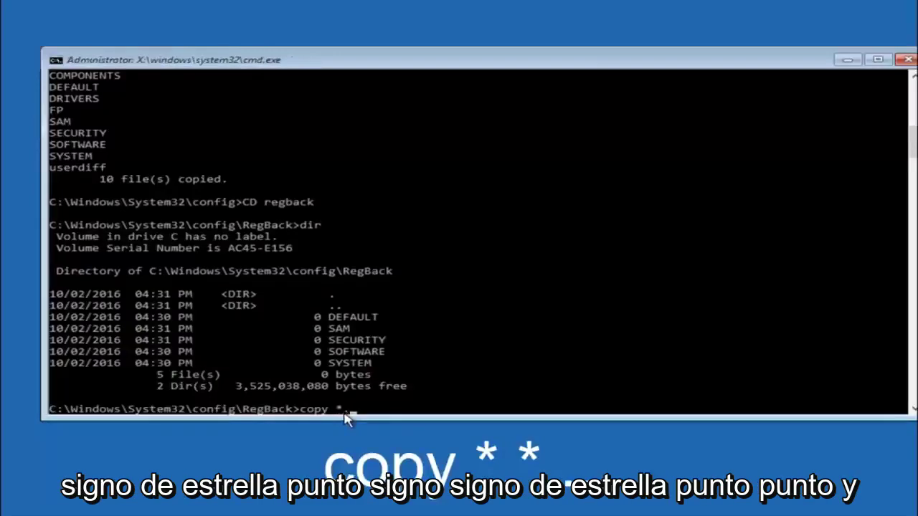
{"action": "type", "text": "*"}
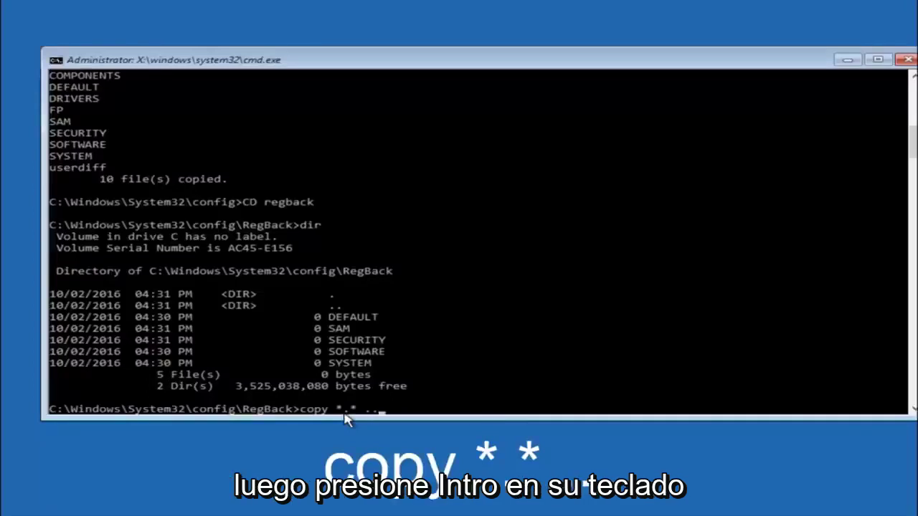
{"action": "type", "text": " ."}
{"action": "key", "text": "Return"}
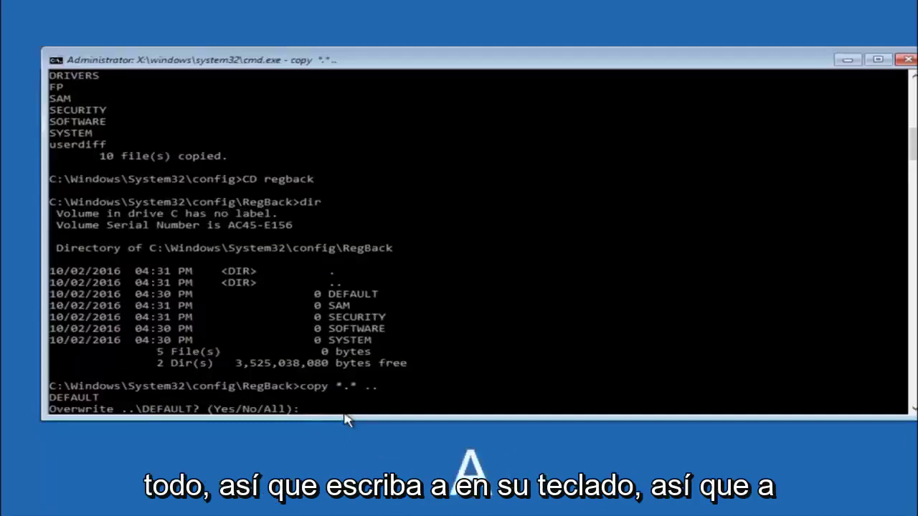
{"action": "type", "text": "A"}
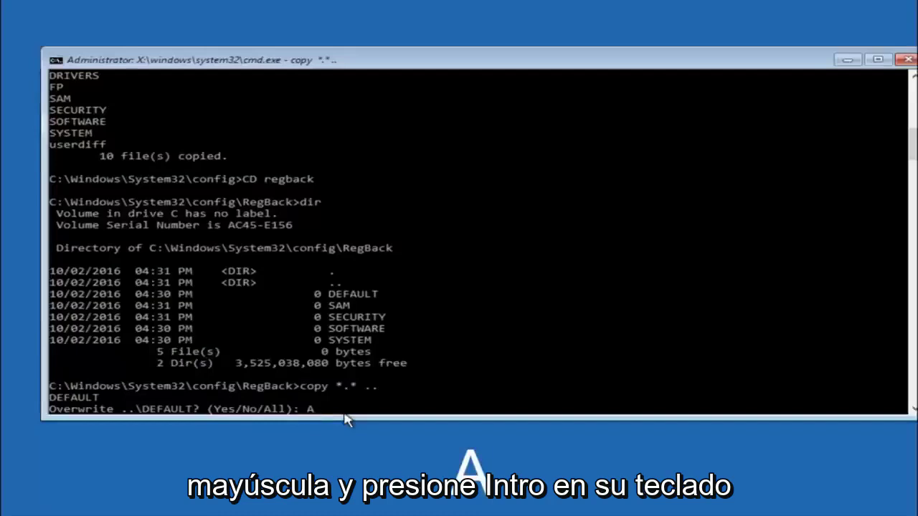
{"action": "key", "text": "Return"}
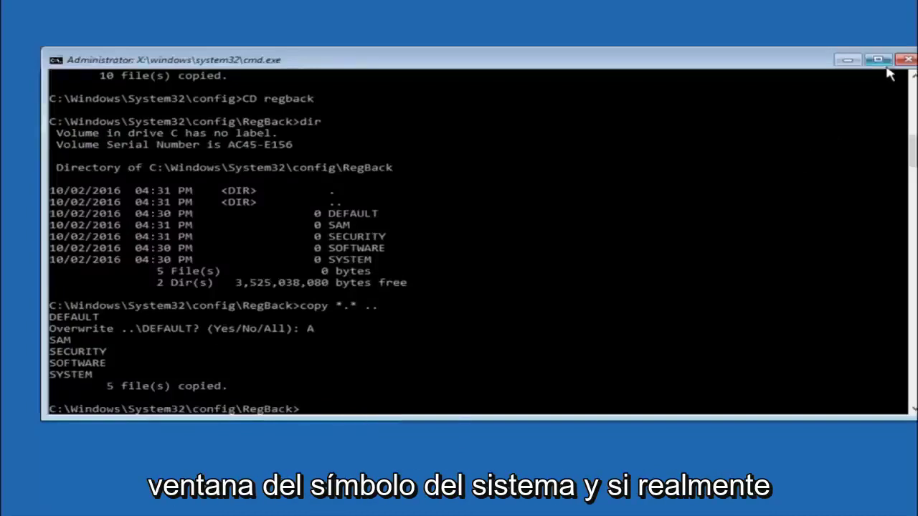
Close the cmd.exe window to get back to the Choose an option menu.
{"action": "left_click", "coordinate": [907, 59]}
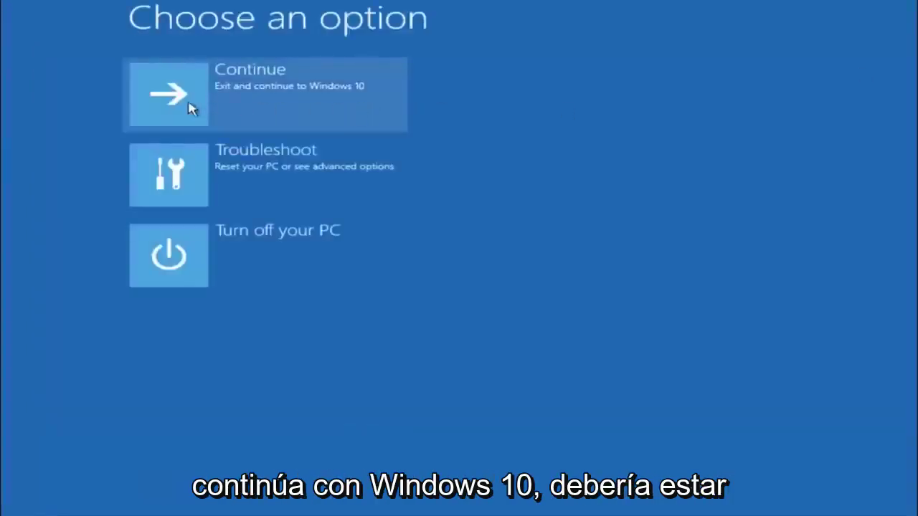